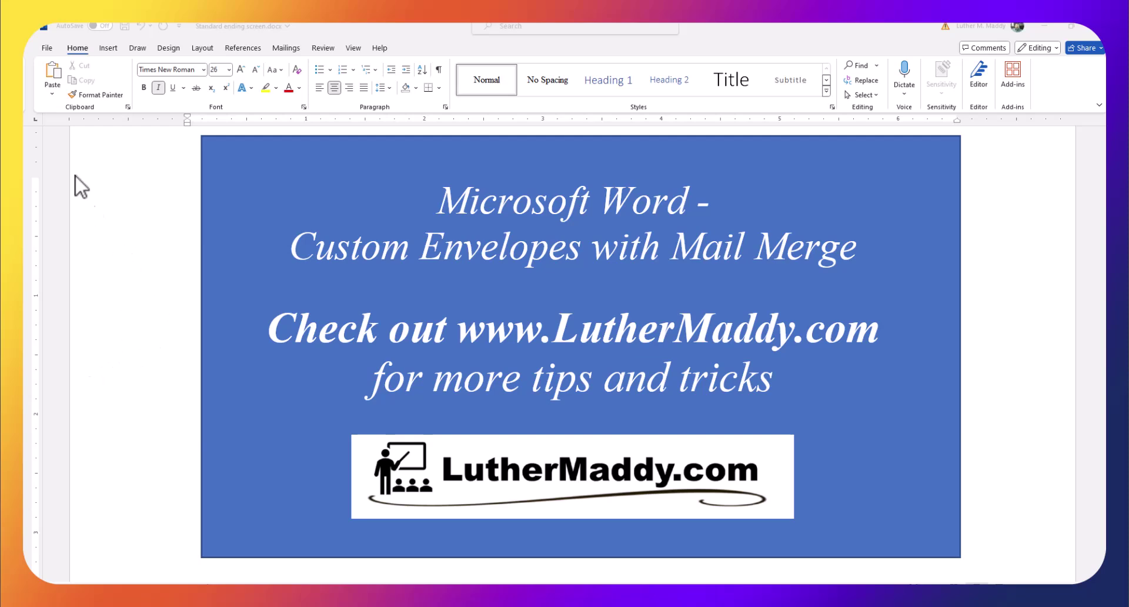
Step: Create a new blank document and bring up the Mailings tools
left_click(47, 49)
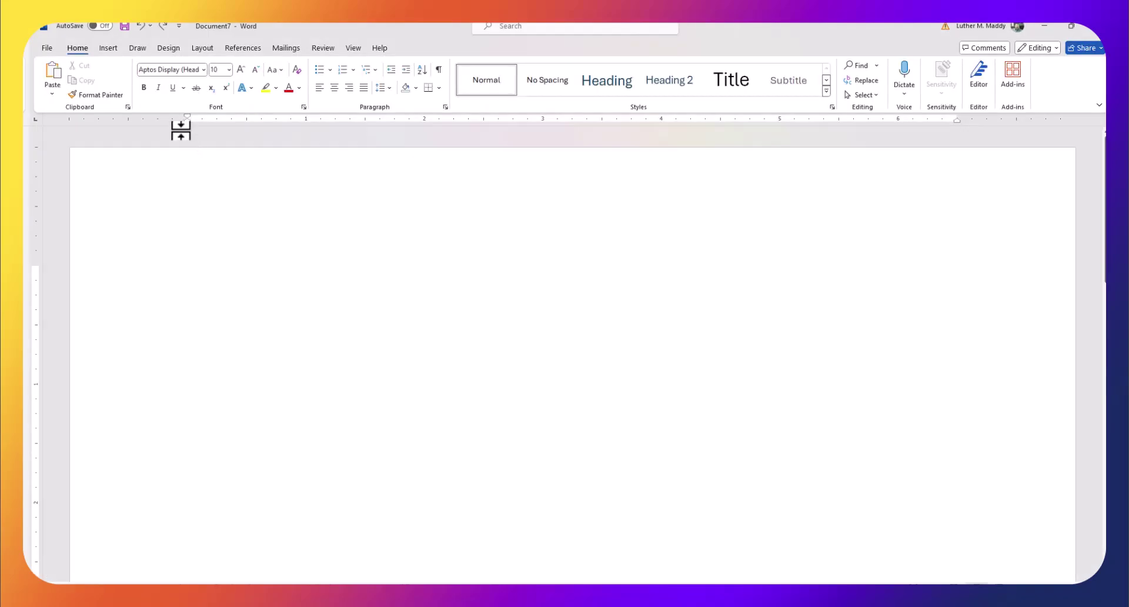
left_click(284, 49)
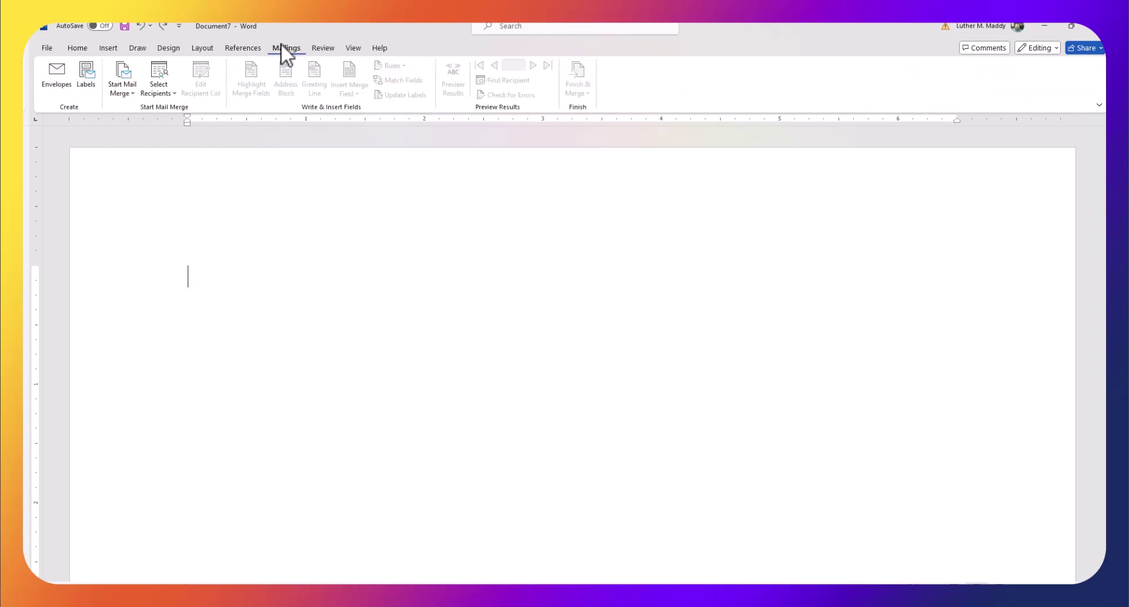
Step: Use the existing Clients.mdb database as the recipient list
left_click(157, 85)
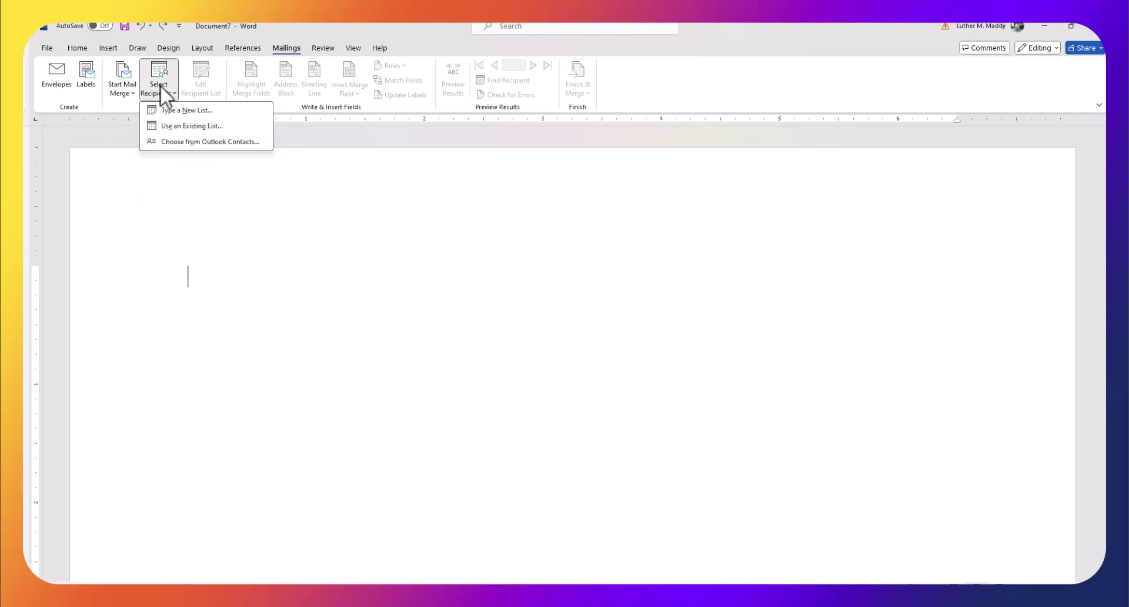
left_click(178, 126)
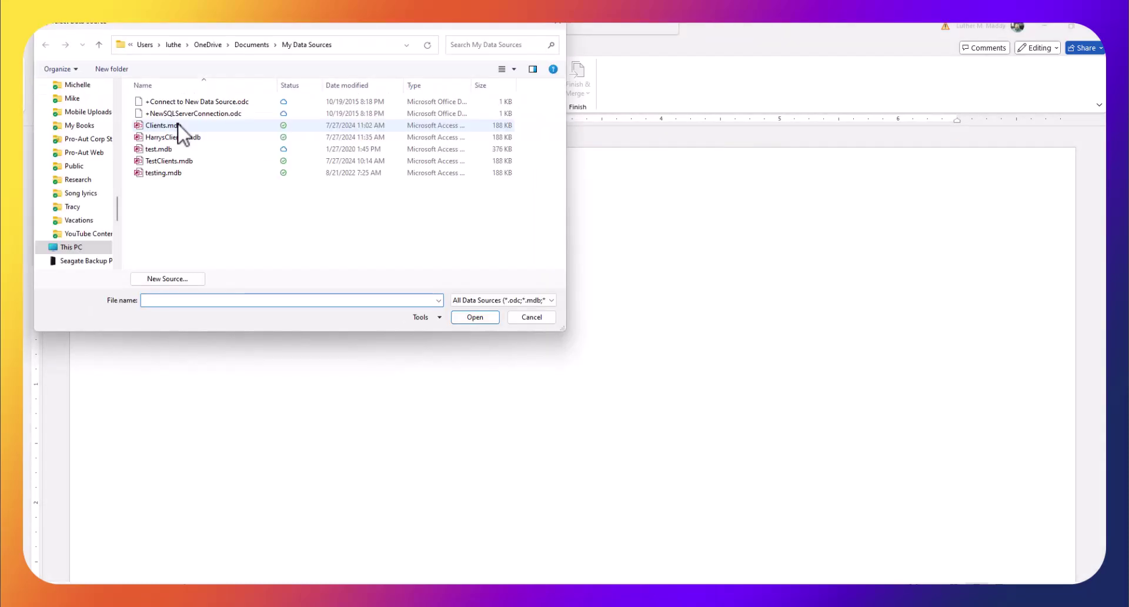
left_click(168, 127)
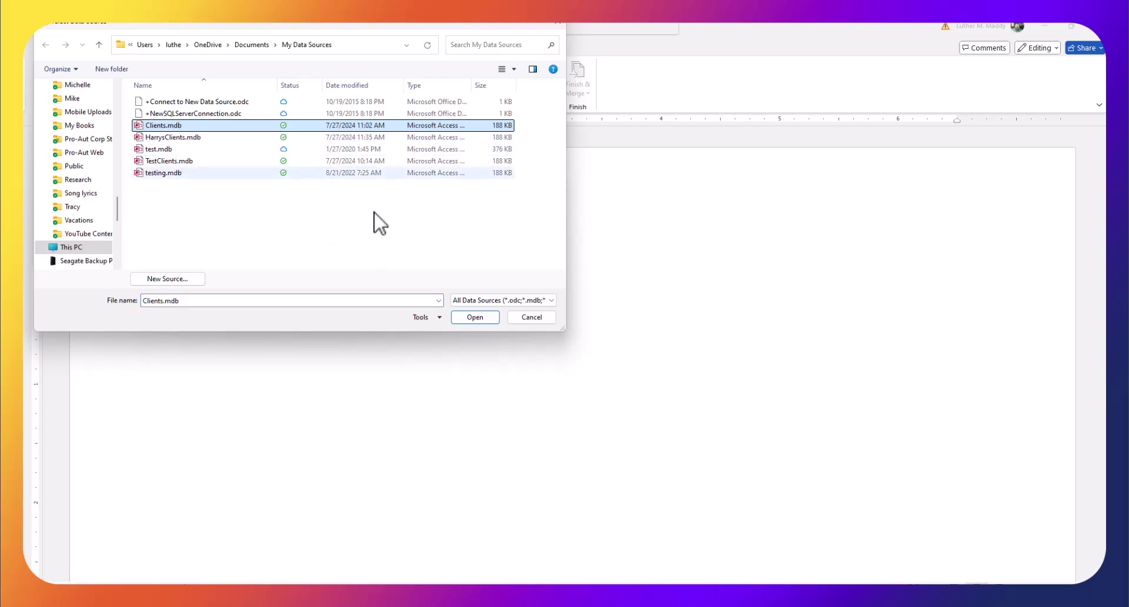
left_click(475, 317)
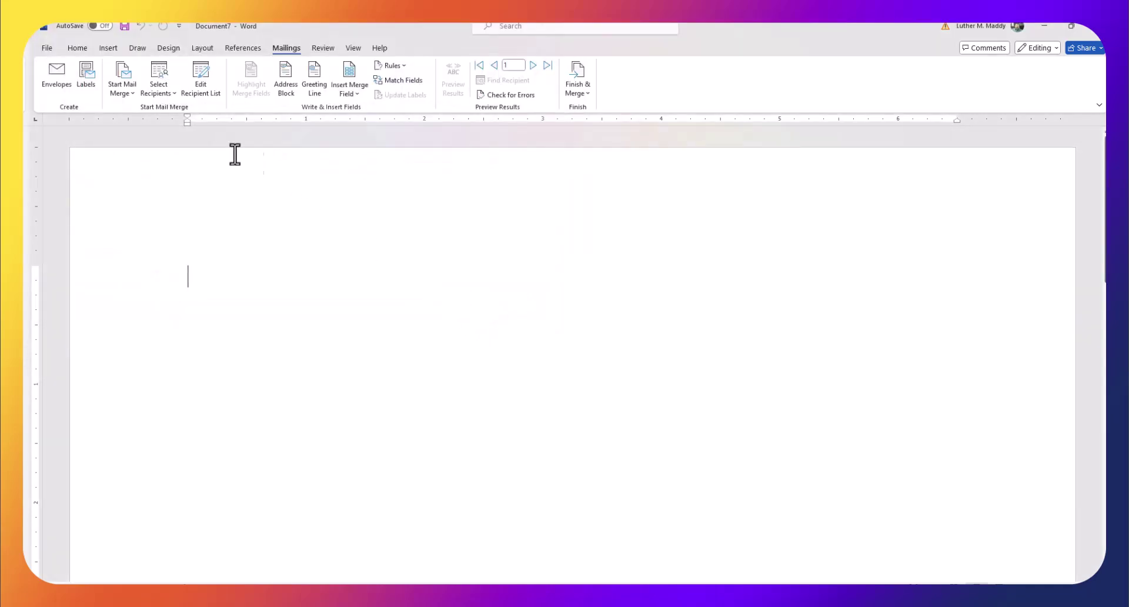
Step: Start an envelope merge using the Size 10 (4 1/8 x 9 1/2 in) envelope size
left_click(122, 86)
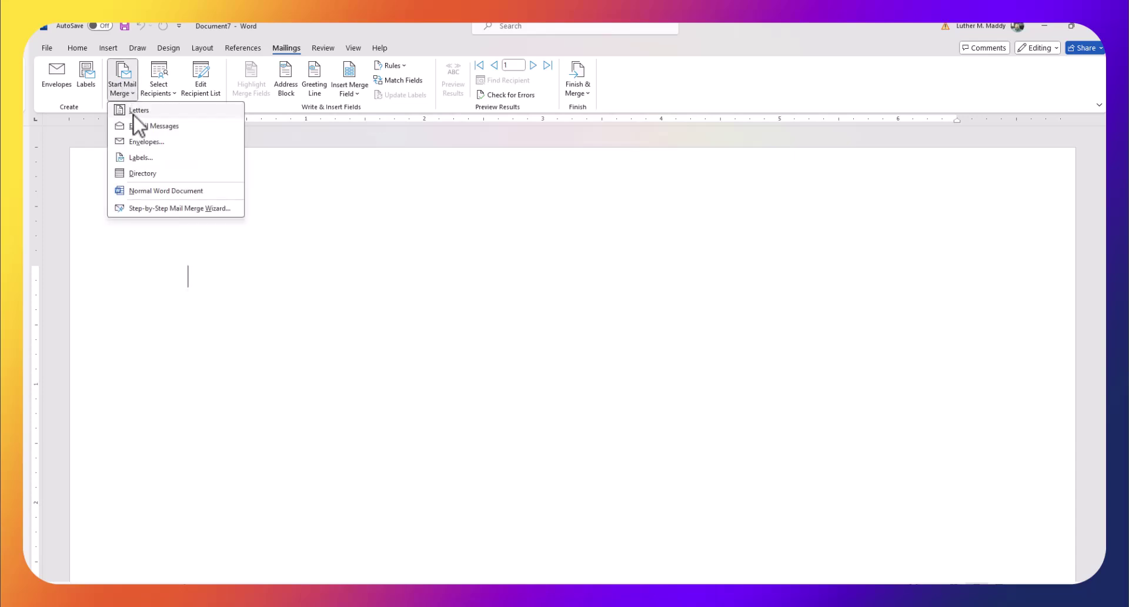
left_click(144, 143)
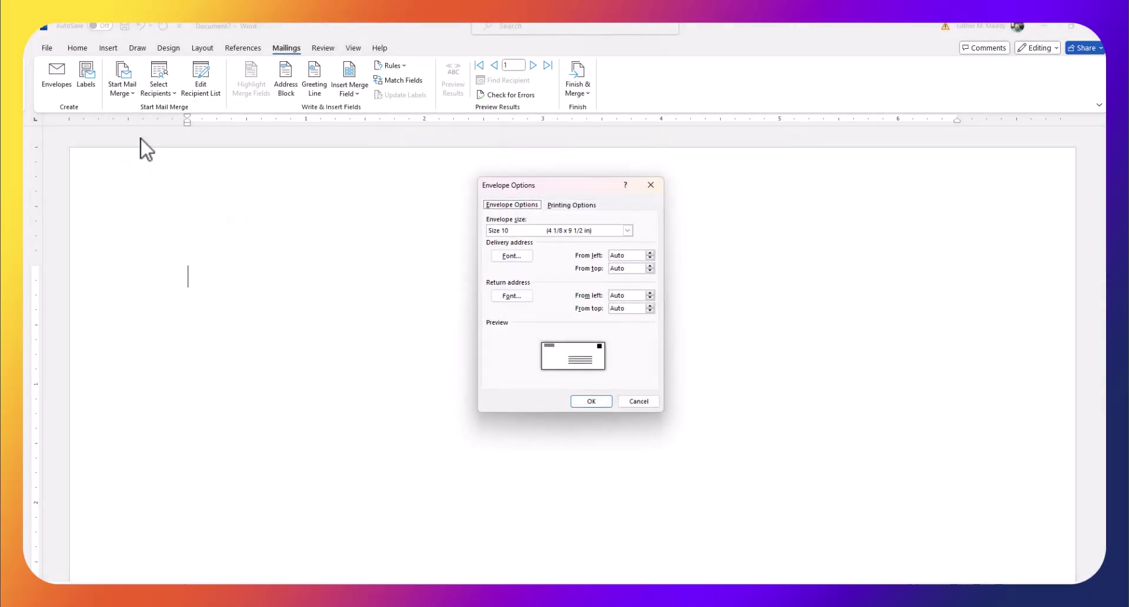
left_click_drag(550, 190, 453, 150)
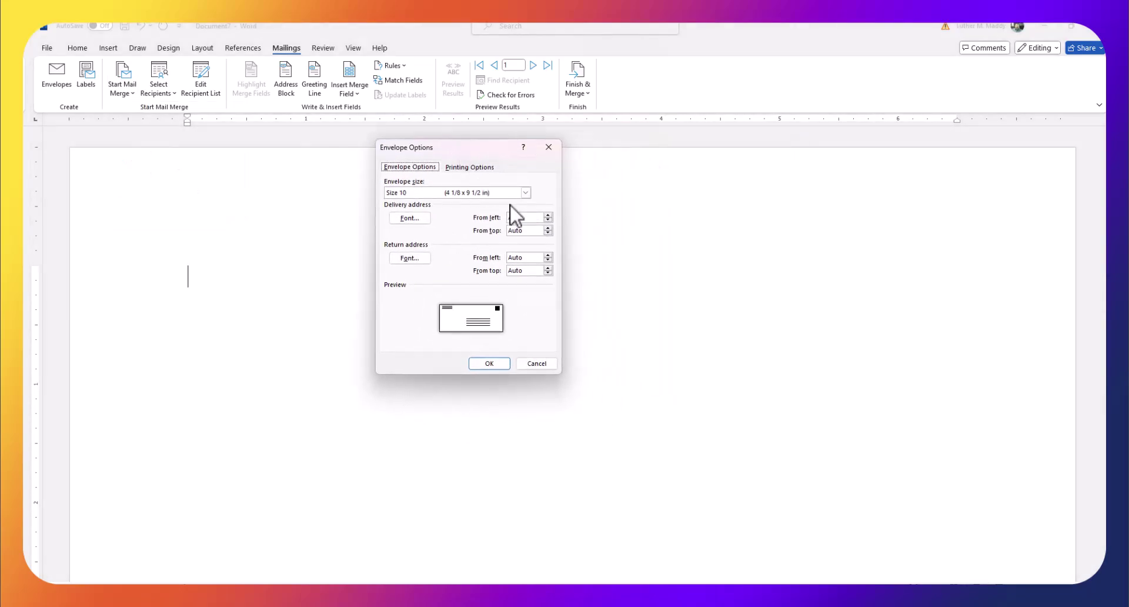
left_click(525, 193)
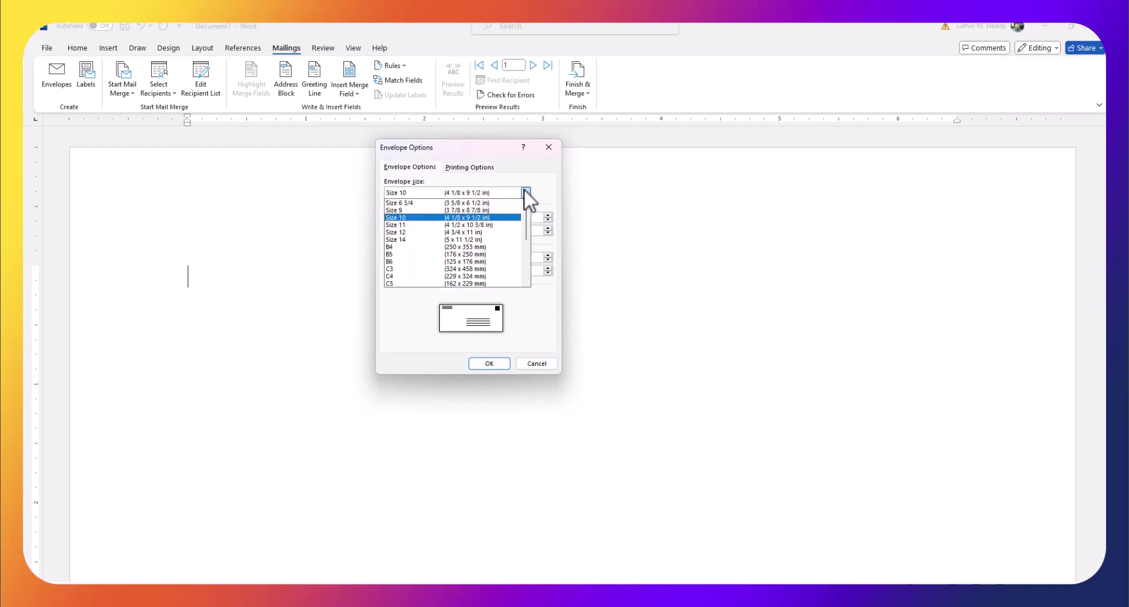
left_click(412, 218)
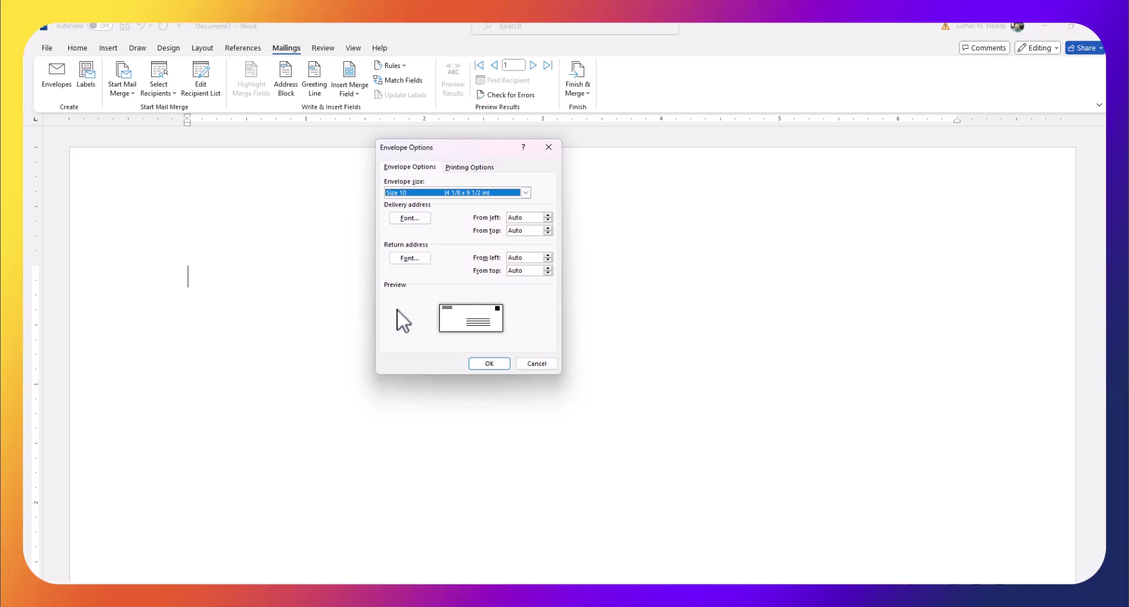
left_click(486, 364)
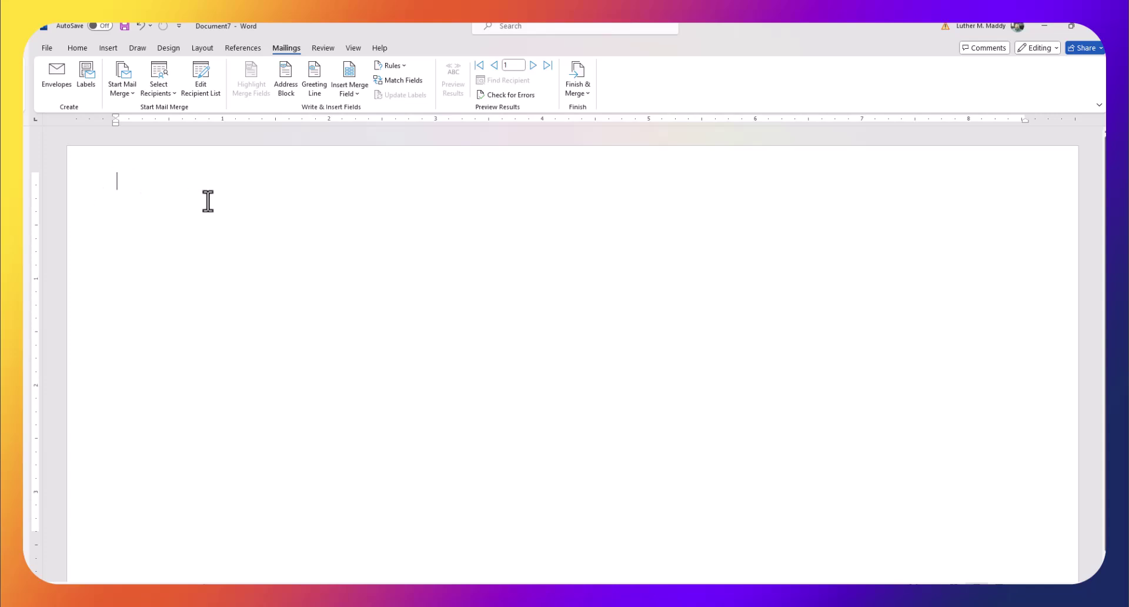
Step: Paste the Harry's Hatchery return address with rooster logo, then start a new line
type("Harry’s Hatchery P.O. Box 7878 Winchester, ID 83555")
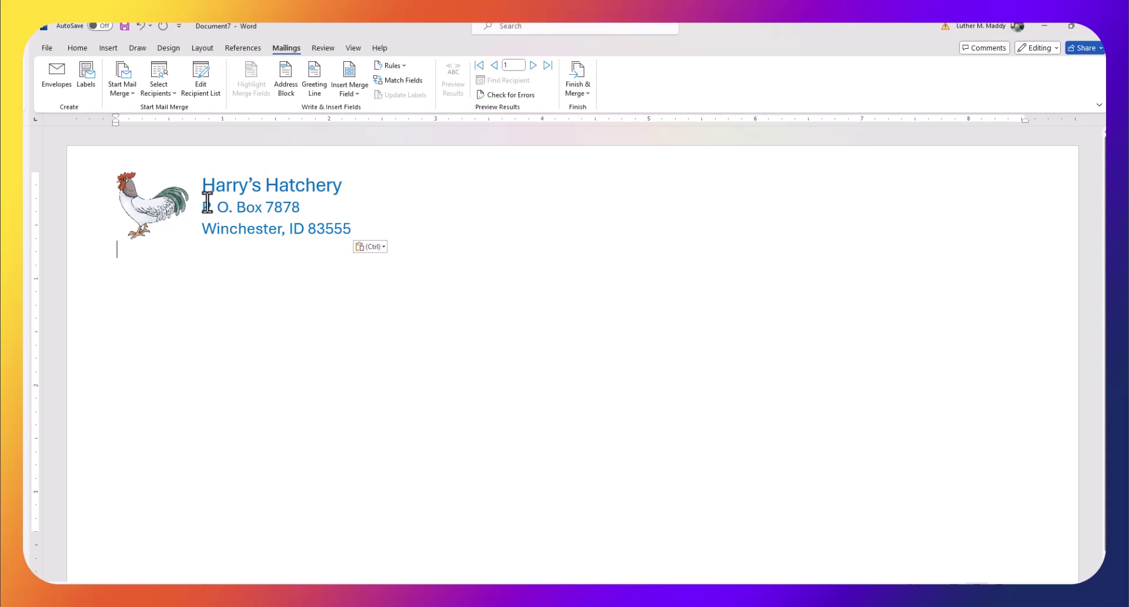
key("Return")
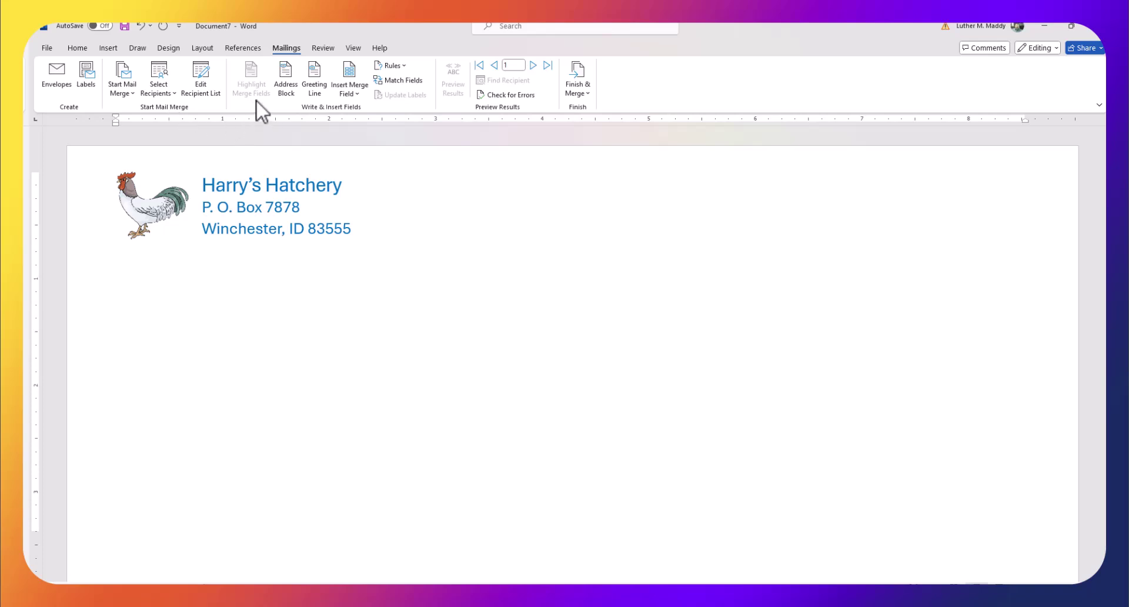
Step: Insert 'Fill: Turquoise, Accent color 4; Soft Bevel' WordArt and clear its placeholder text
left_click(108, 48)
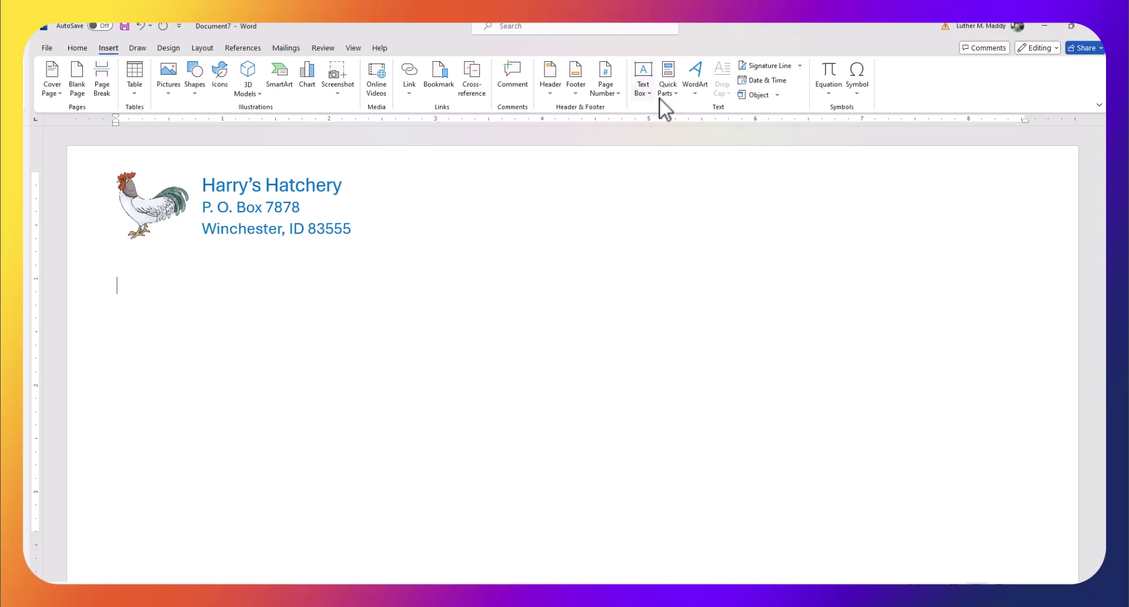
left_click(701, 81)
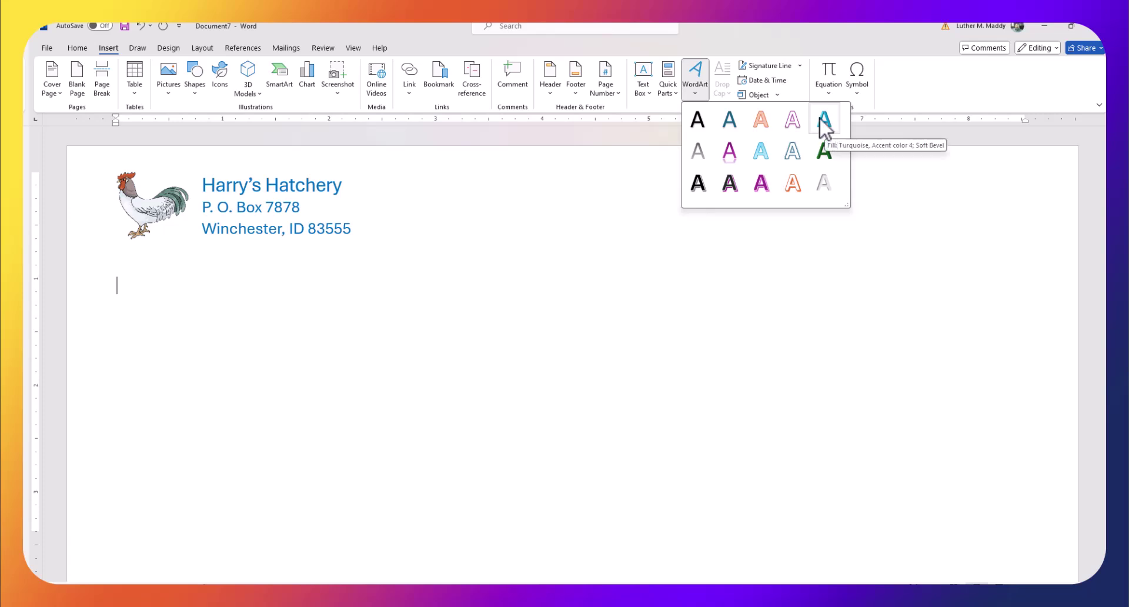
left_click(825, 120)
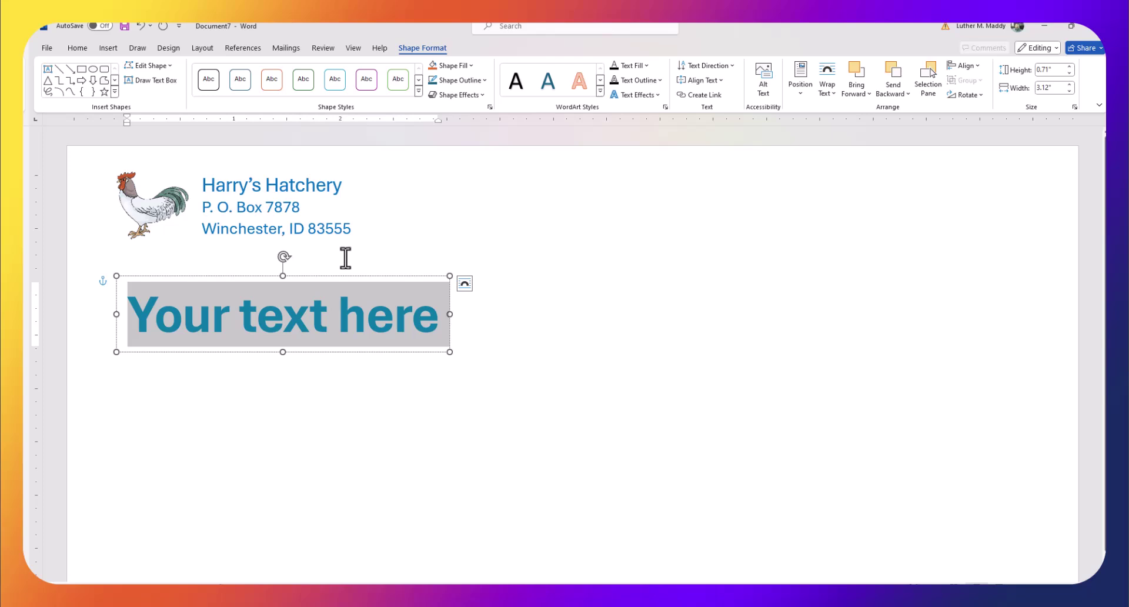
key("Delete")
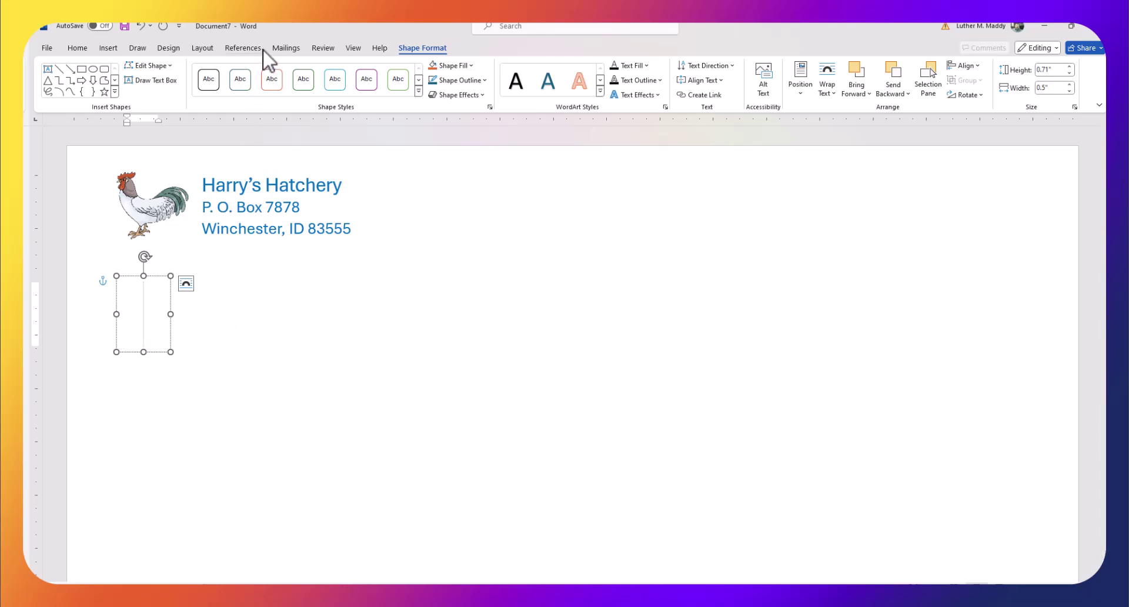
Step: Insert the «First_Name» merge field into the WordArt, followed by 'don't miss this sale!!'
left_click(288, 49)
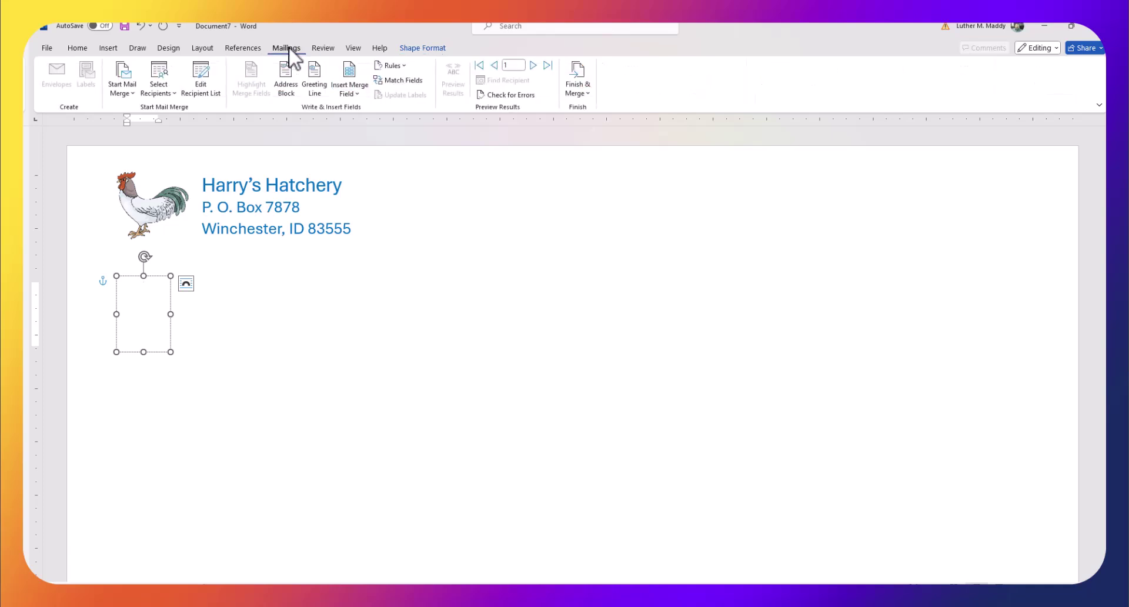
left_click(350, 82)
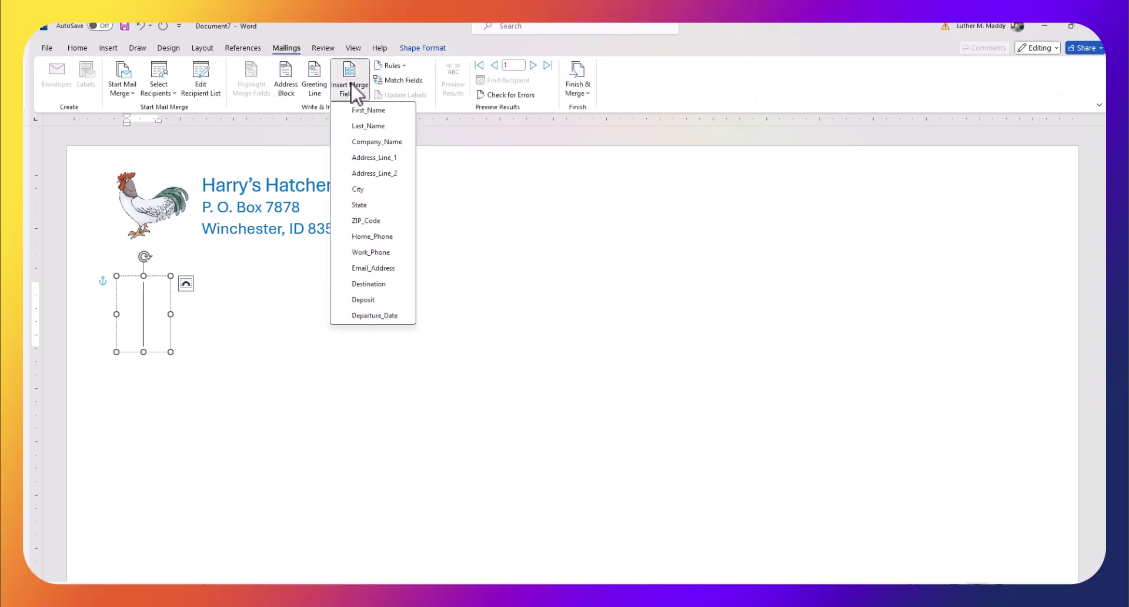
left_click(366, 110)
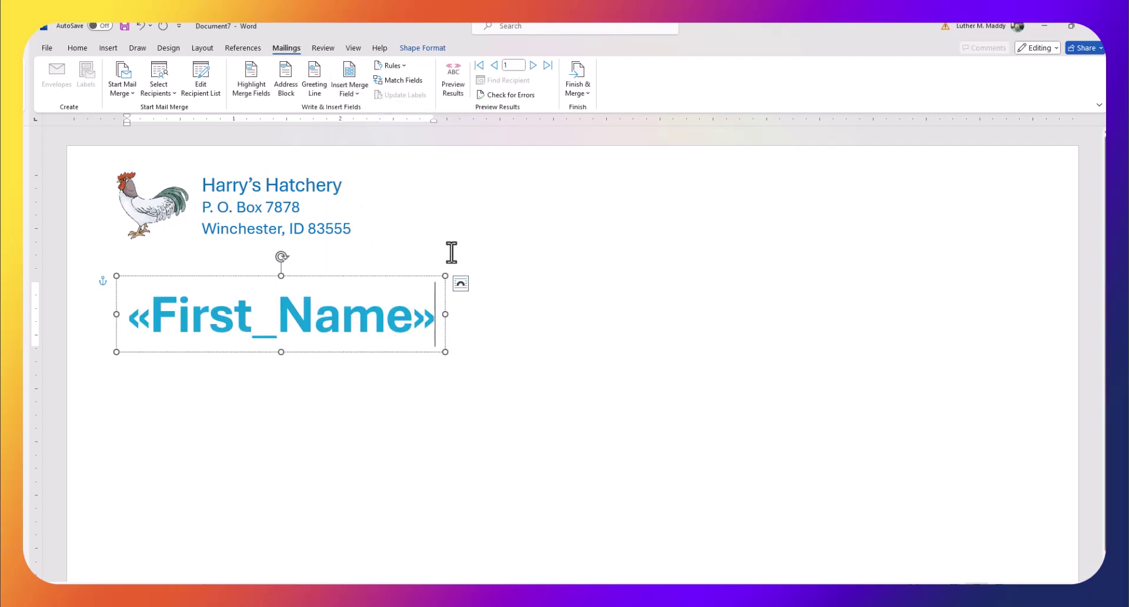
type("do")
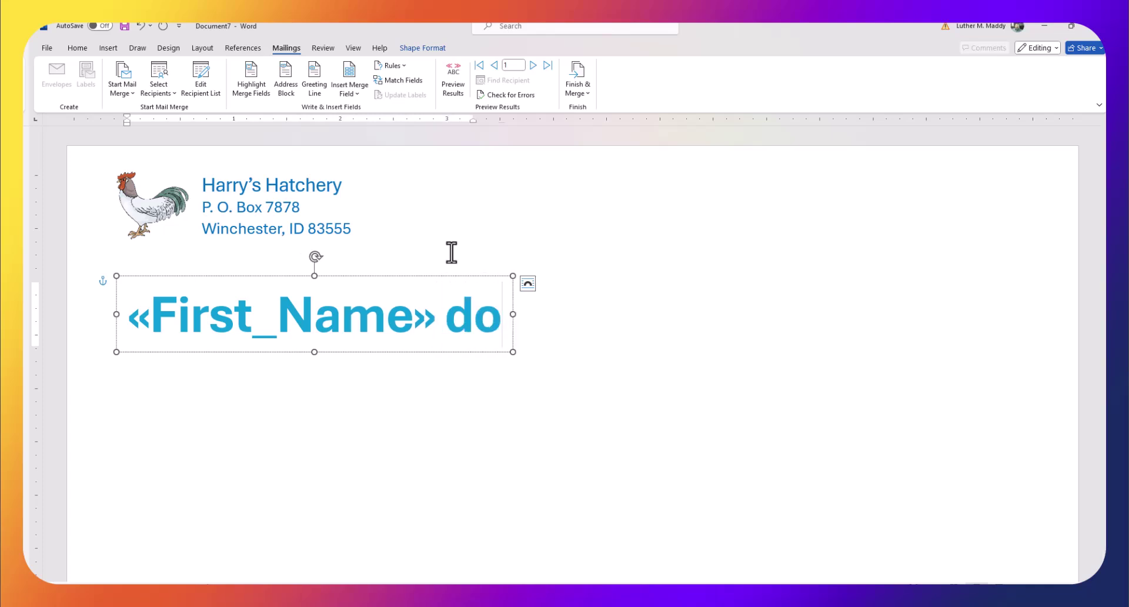
type("n't miss")
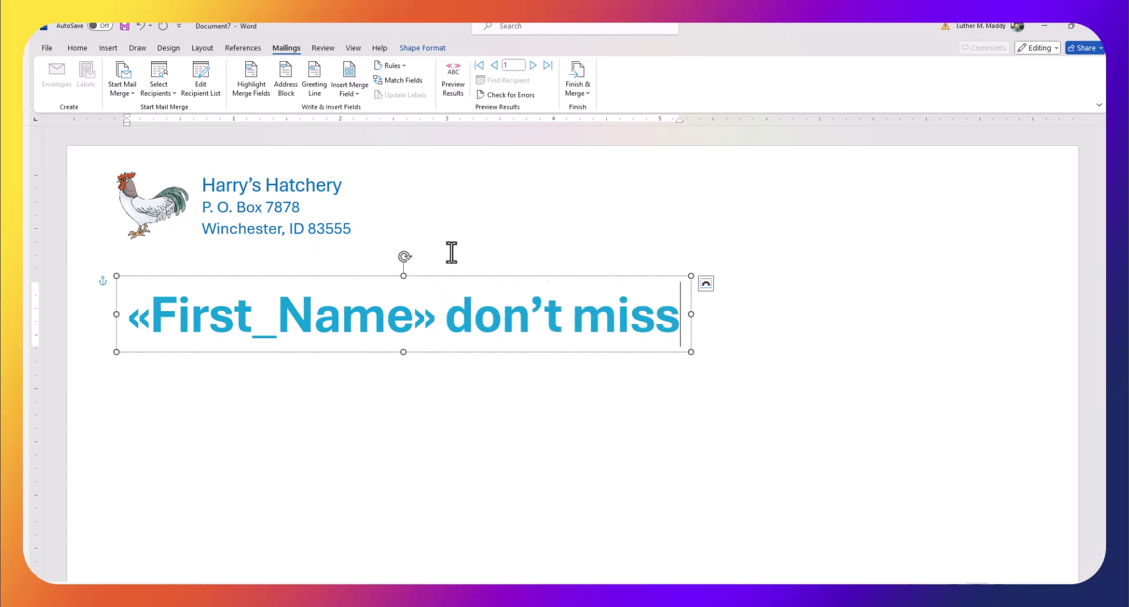
type(" this sale!!")
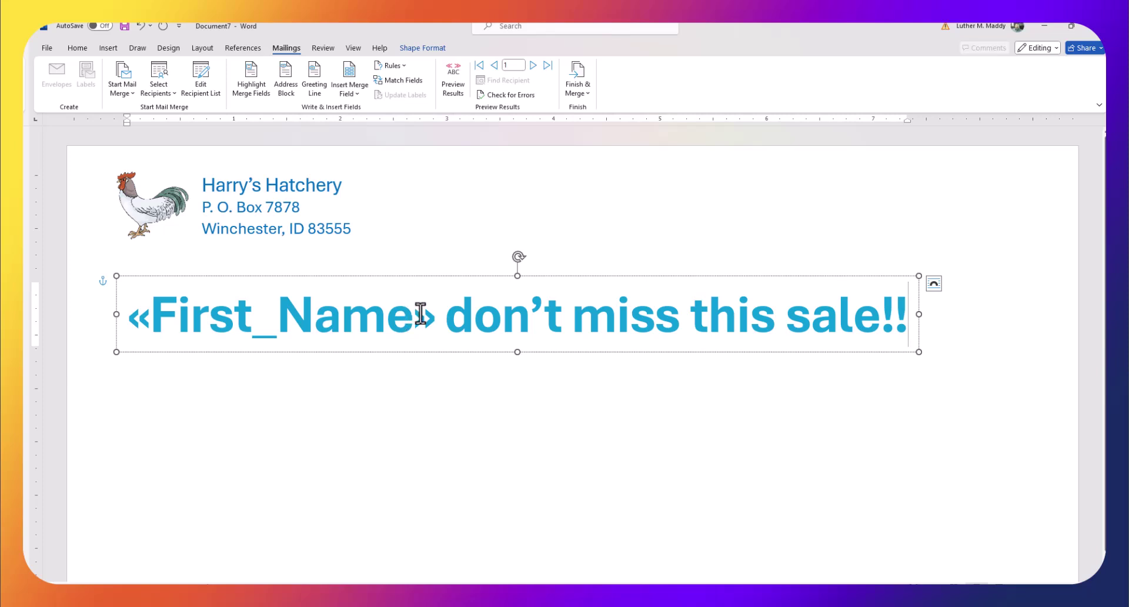
Step: Set the WordArt text to 18 pt and rotate it counter-clockwise to slant upward
triple_click(431, 315)
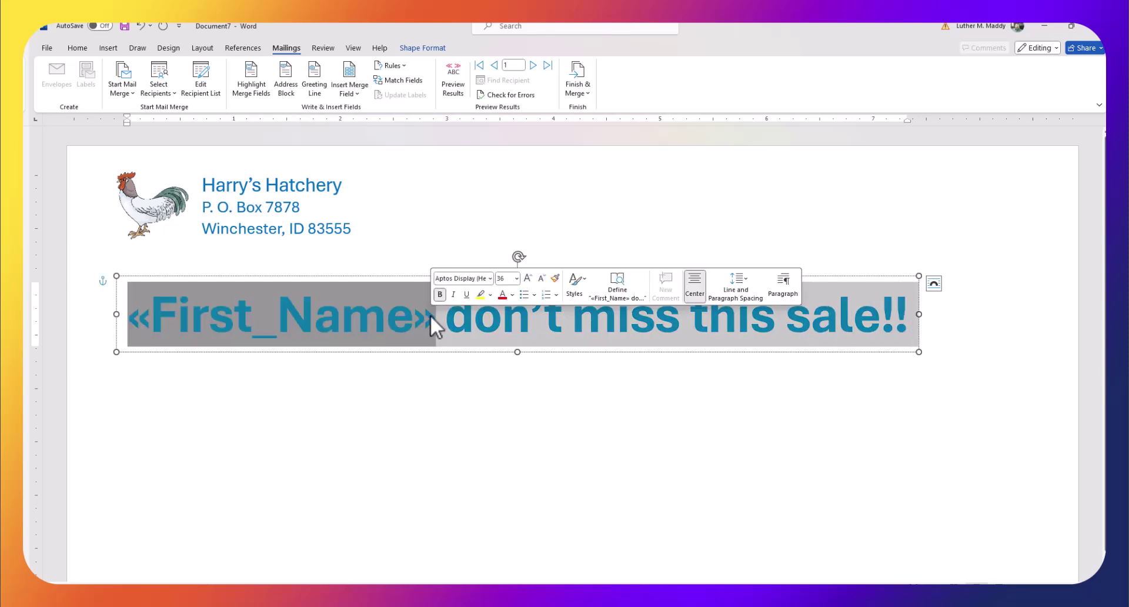
left_click(77, 47)
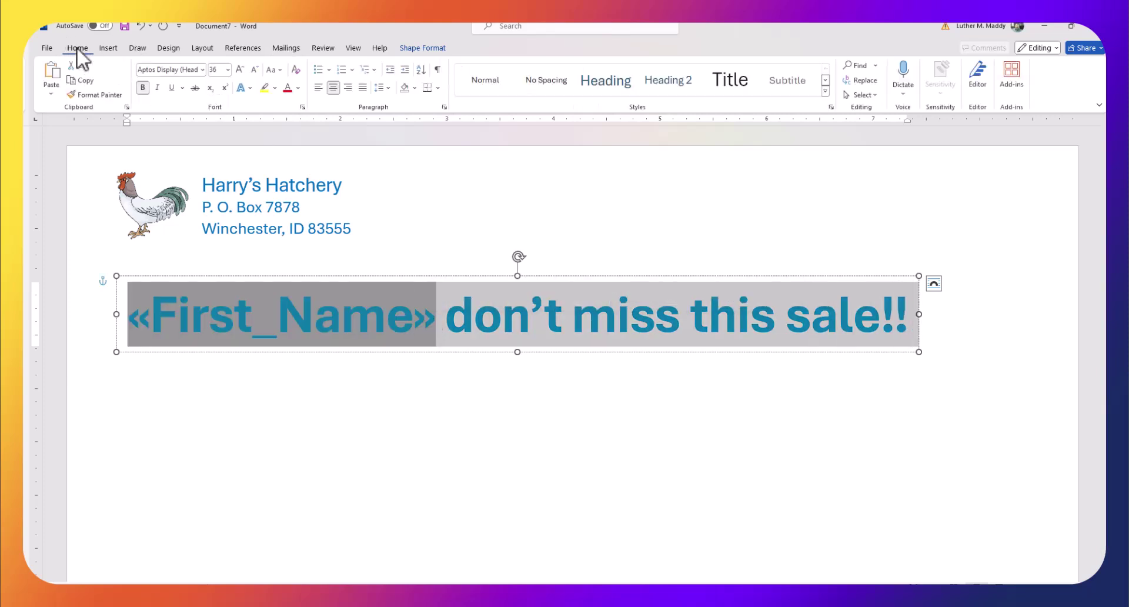
left_click(228, 69)
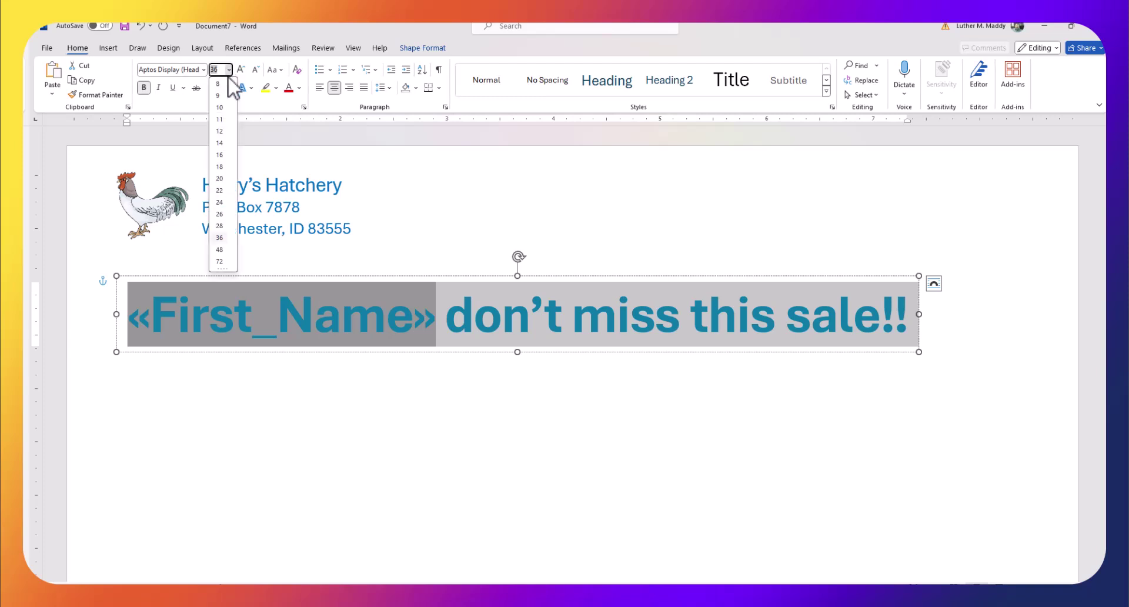
left_click(219, 167)
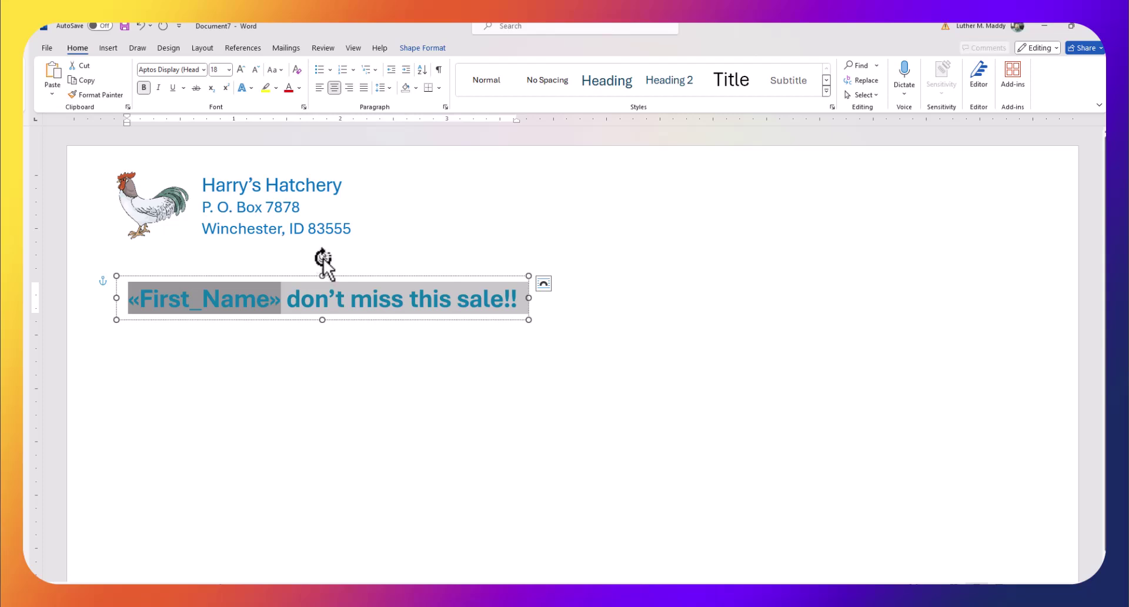
left_click_drag(323, 258, 313, 269)
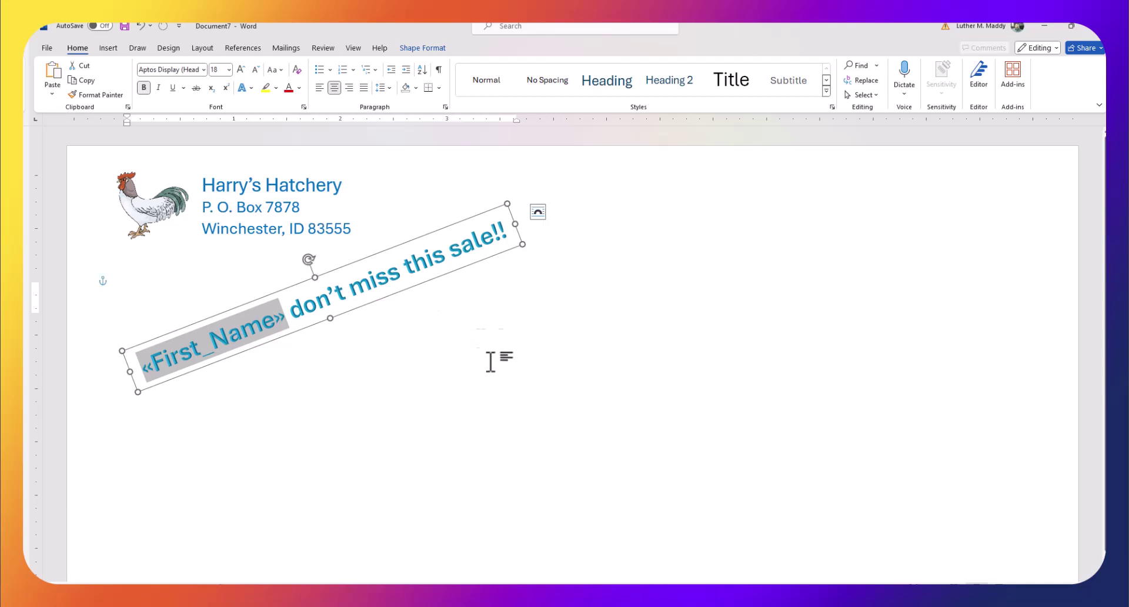
Step: Insert an «AddressBlock» field in the delivery address area using the full-name format
left_click(536, 399)
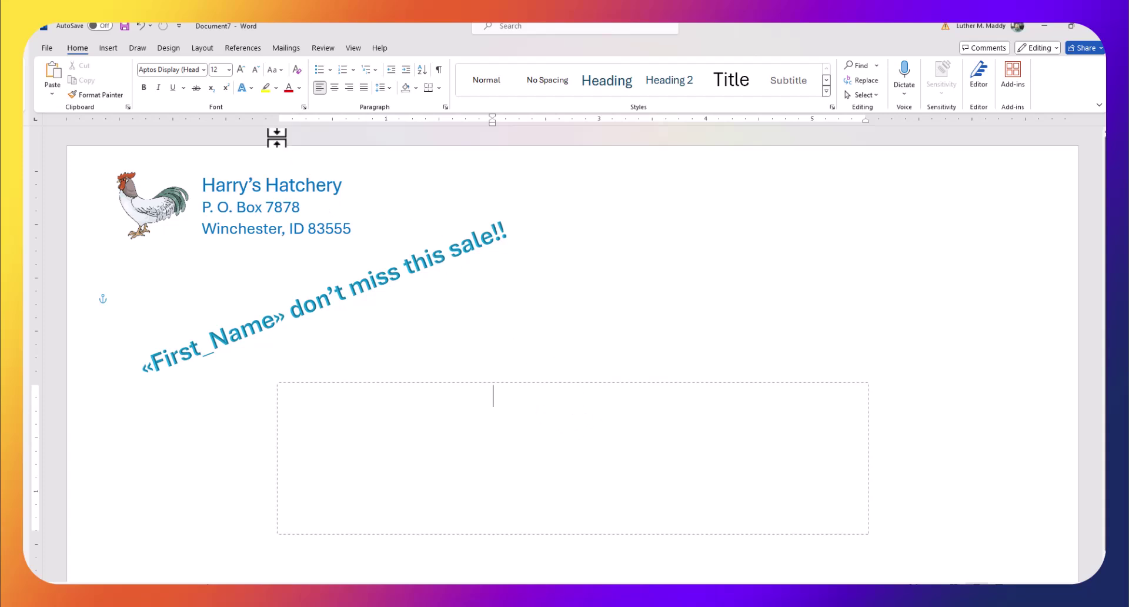
left_click(288, 49)
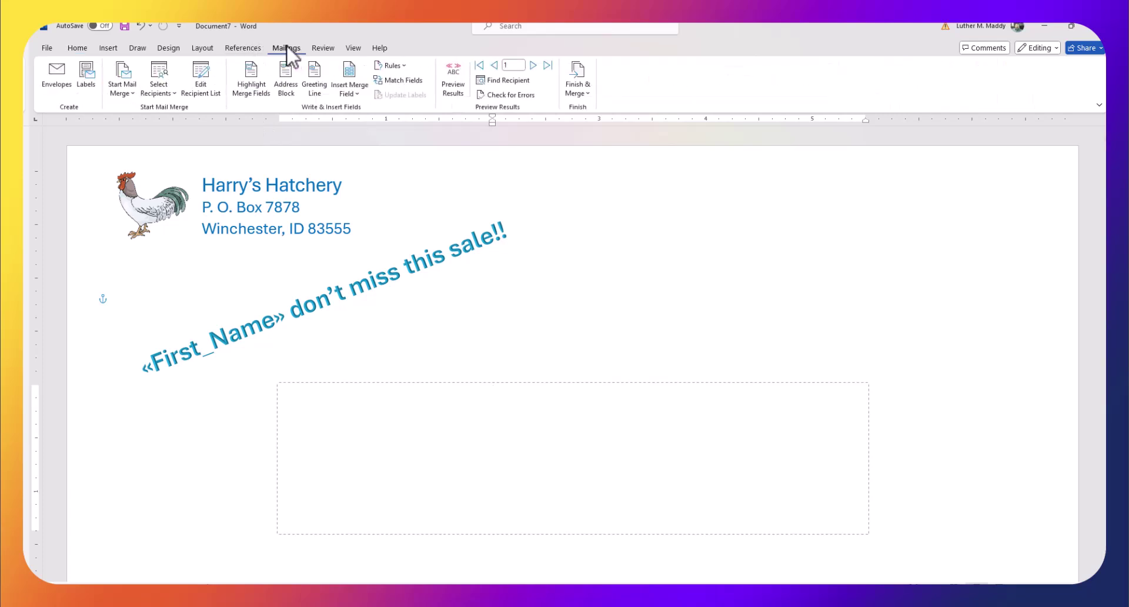
left_click(289, 93)
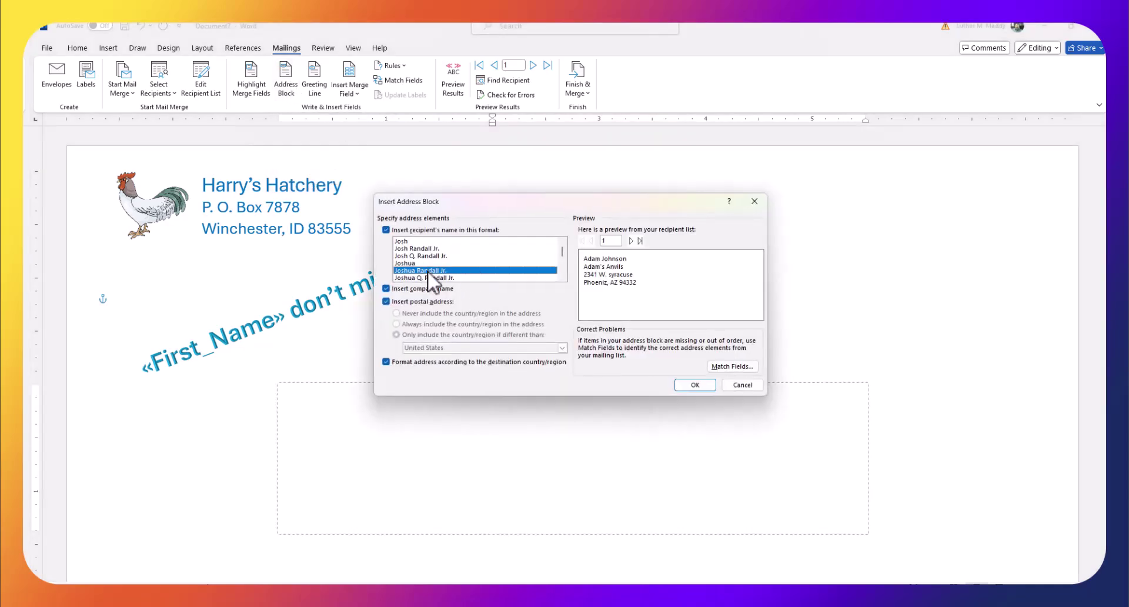
left_click(419, 241)
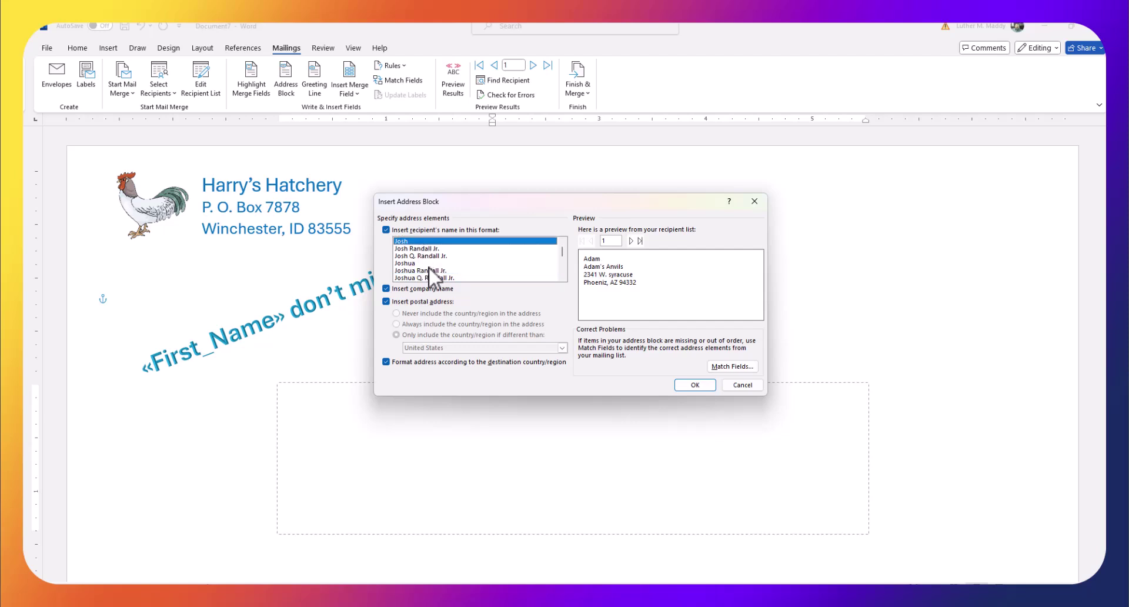
left_click(428, 270)
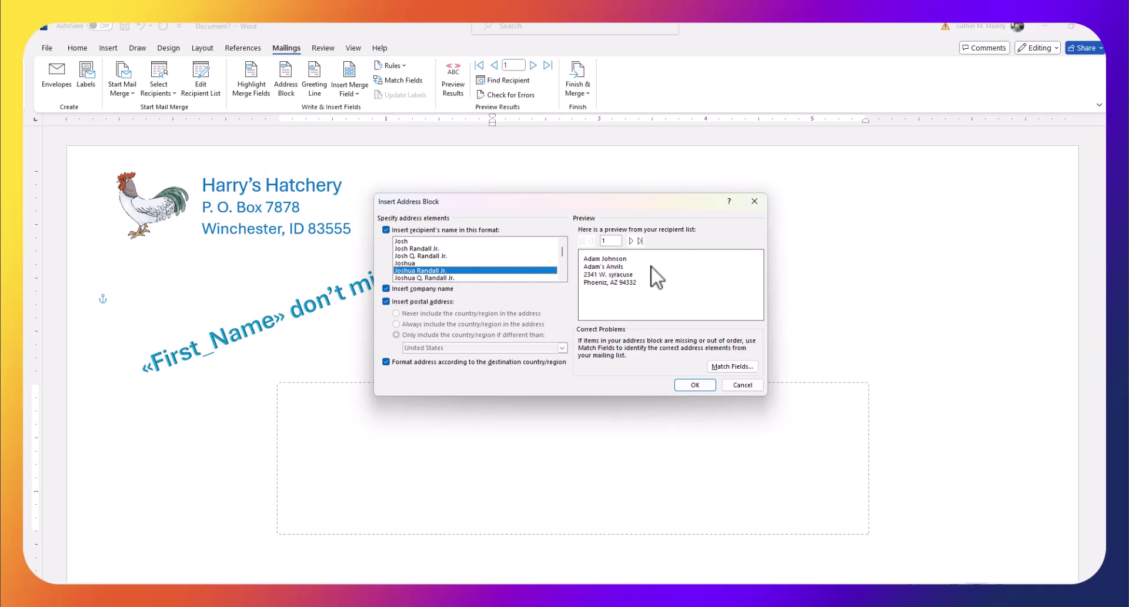
left_click(695, 385)
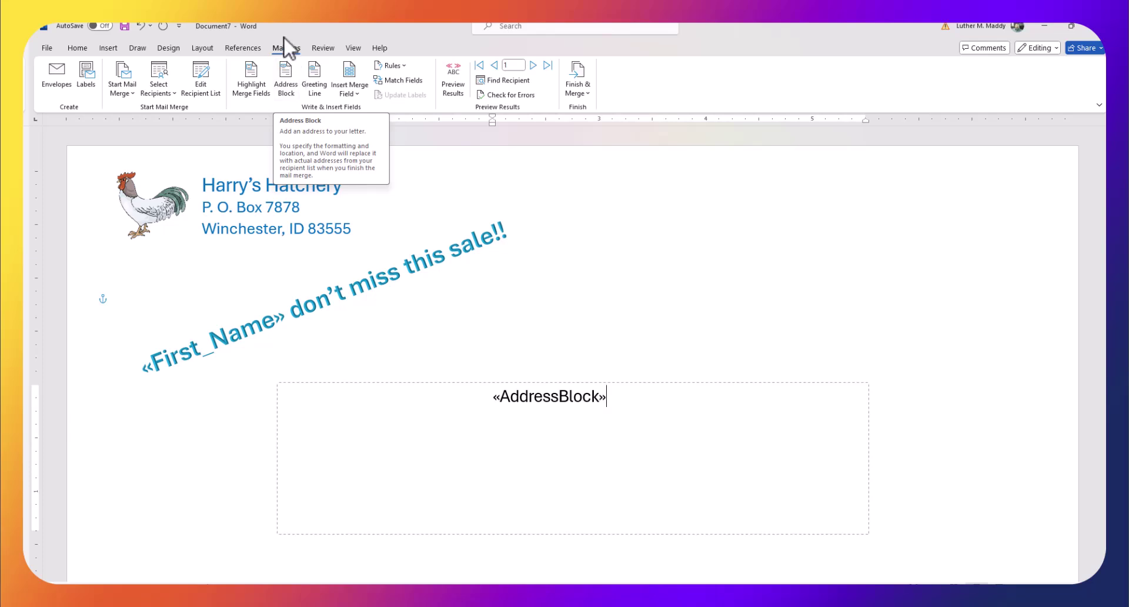
Step: Finish the merge by editing individual documents for all records, creating Envelopes2
left_click(577, 88)
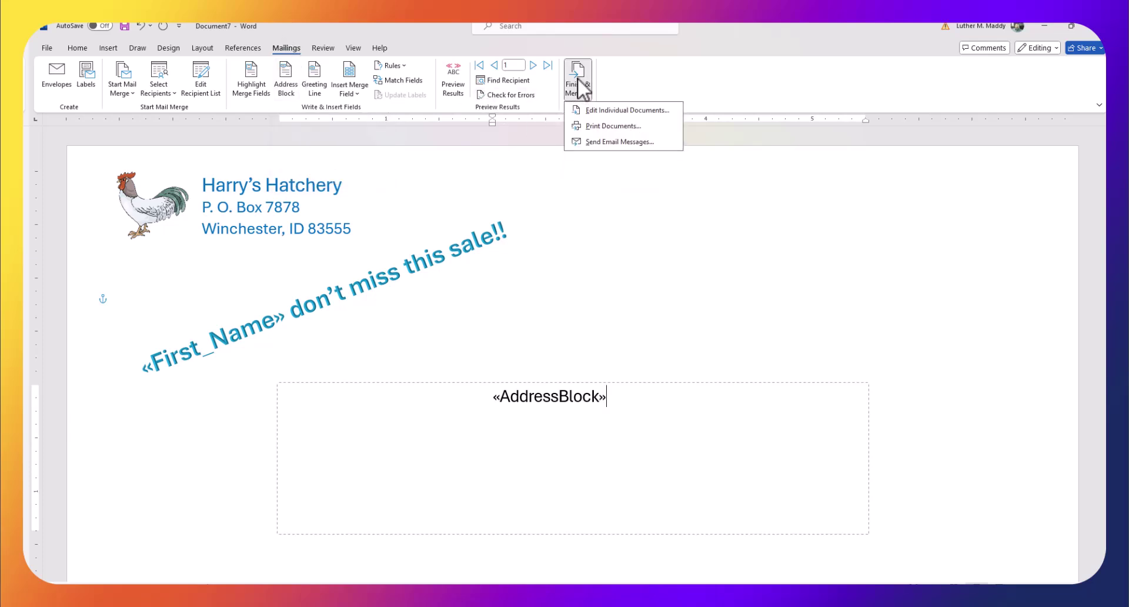
left_click(610, 112)
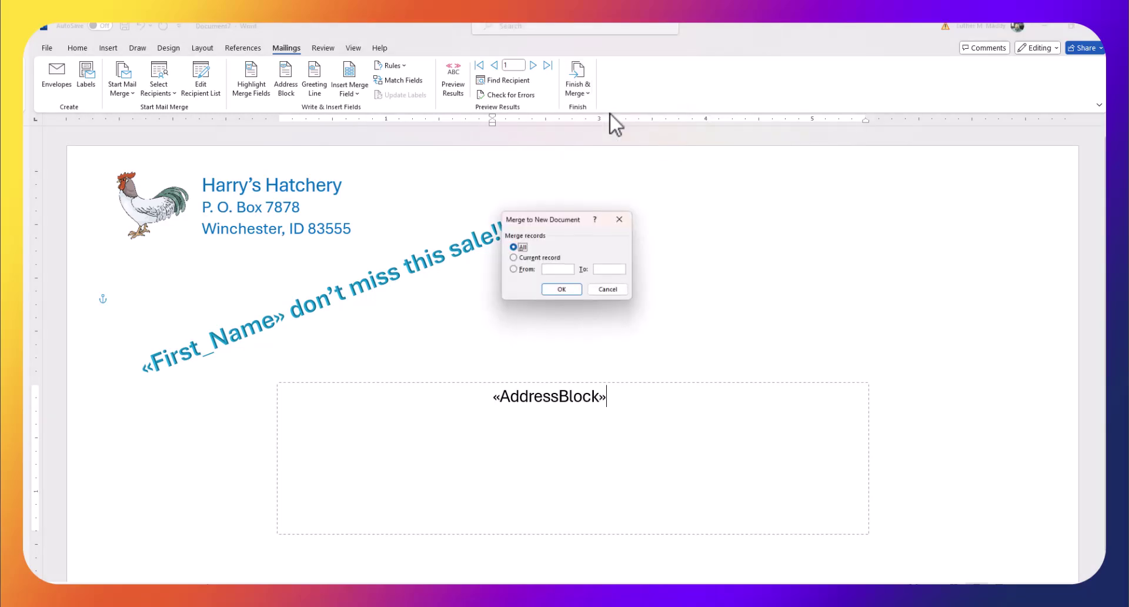
left_click(558, 290)
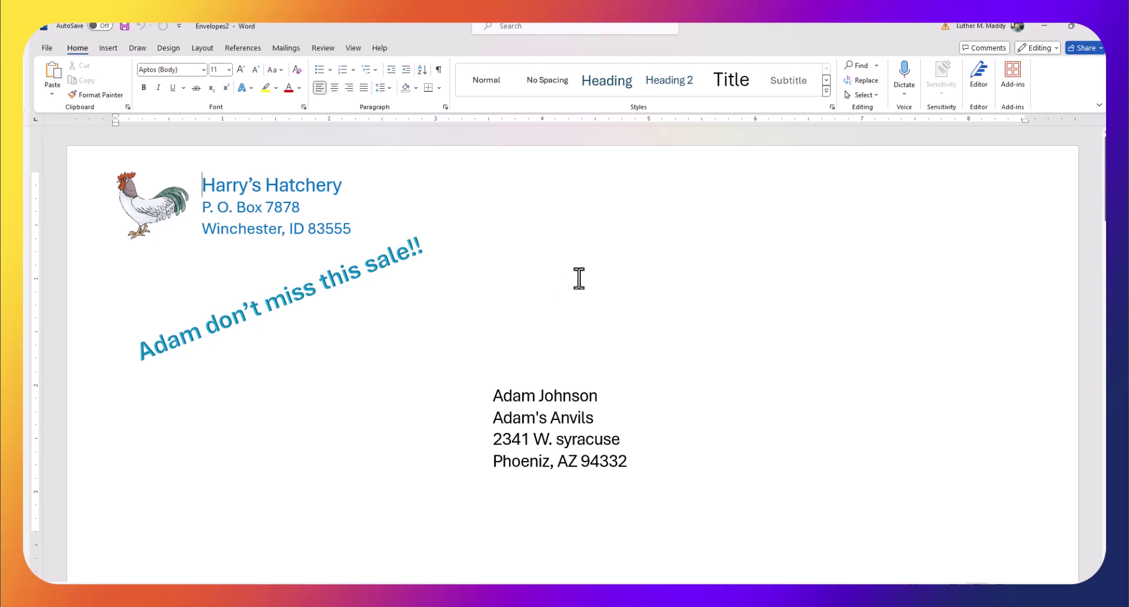
scroll(576, 280, "down", 5)
scroll(582, 276, "down", 8)
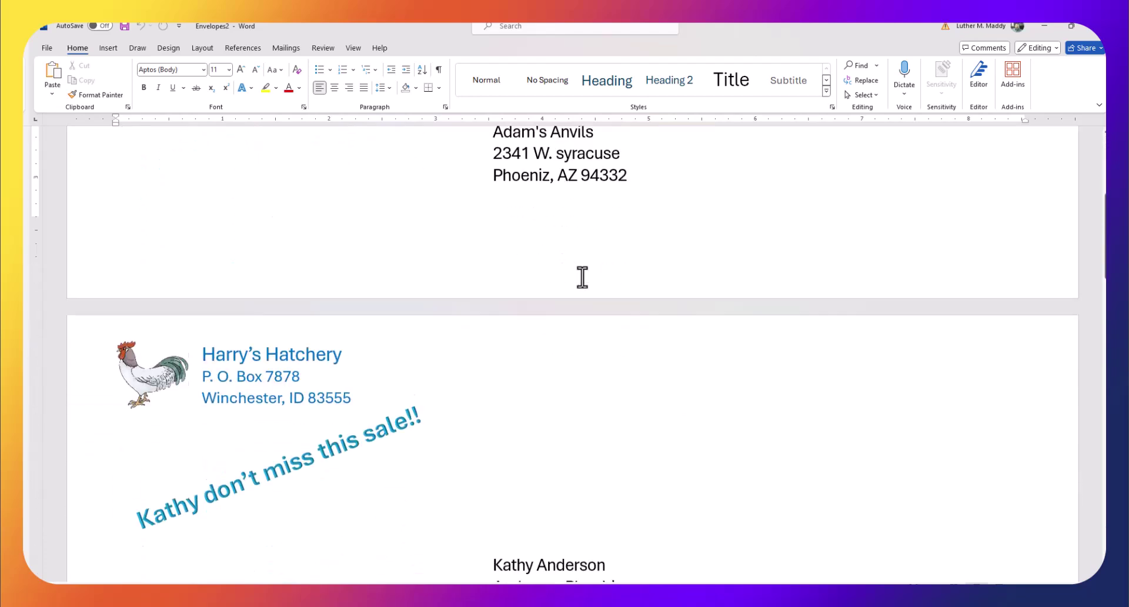
scroll(595, 282, "down", 5)
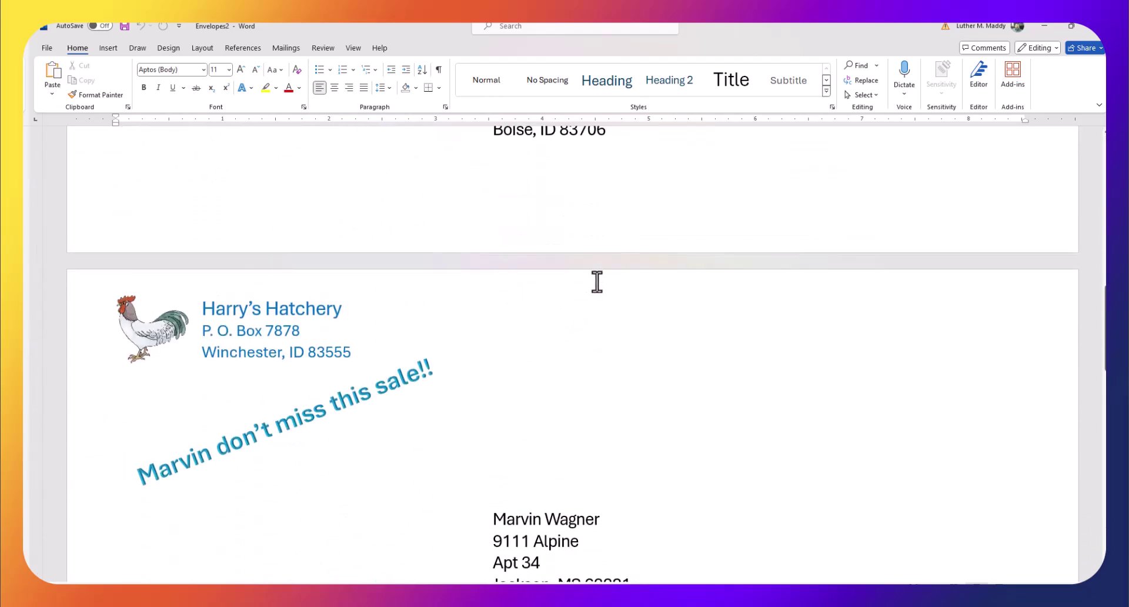
scroll(605, 281, "up", 1)
scroll(606, 281, "up", 8)
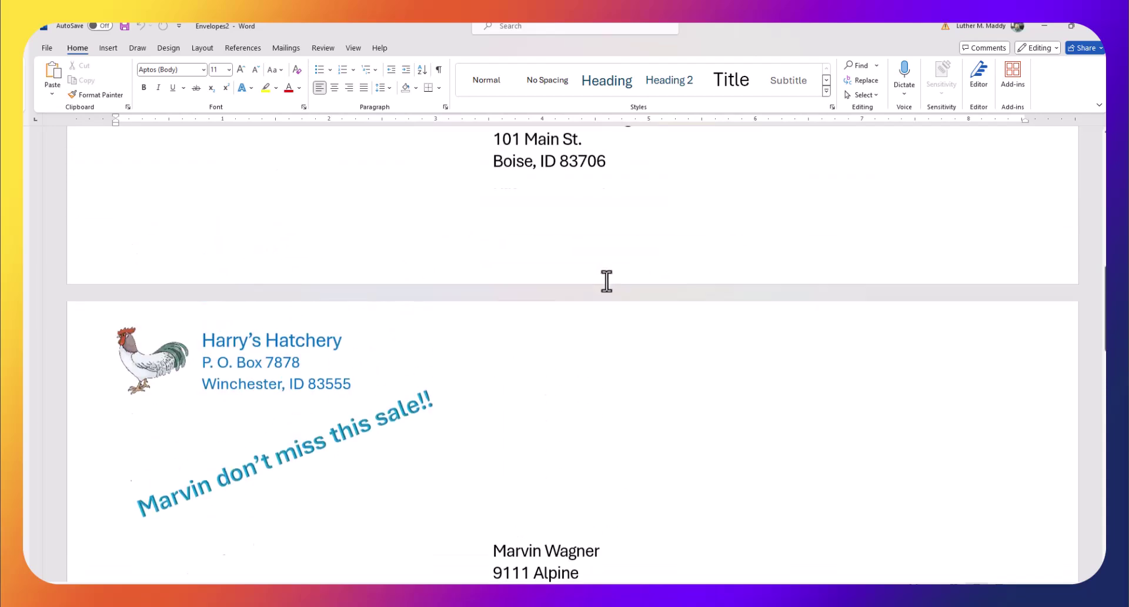
scroll(609, 282, "up", 8)
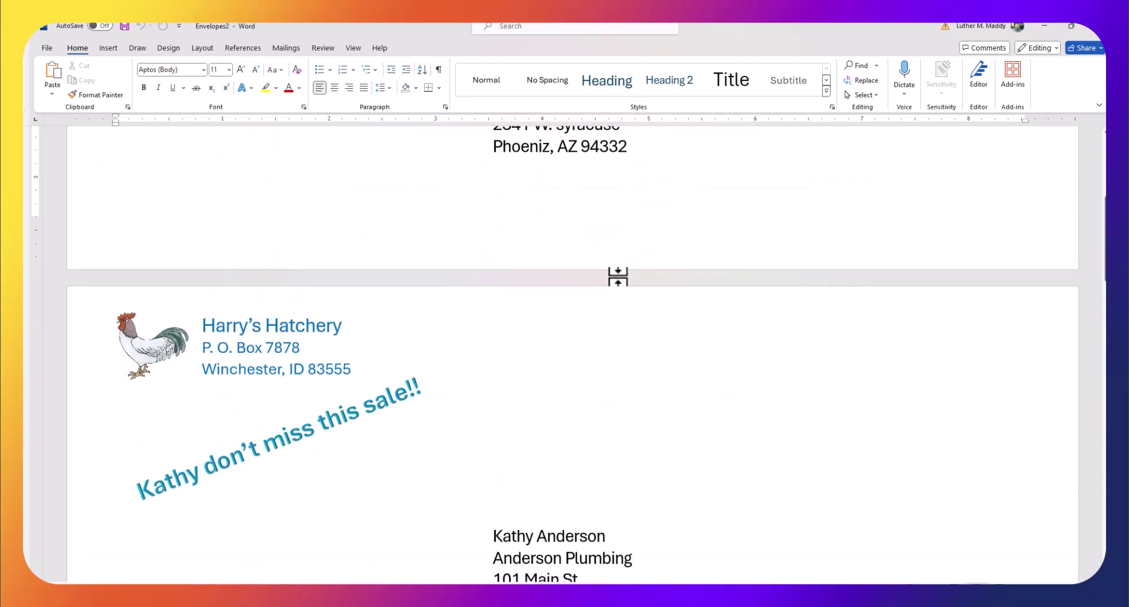